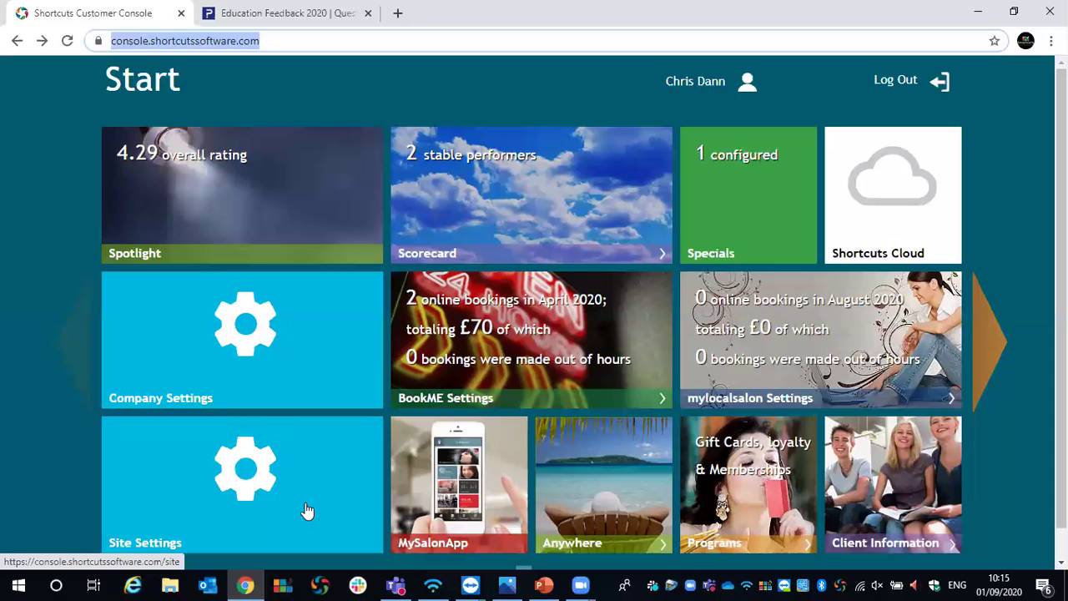
- Open the site settings for Shortcuts Retreat Birmingham and check which sites can be selected
left_click(244, 465)
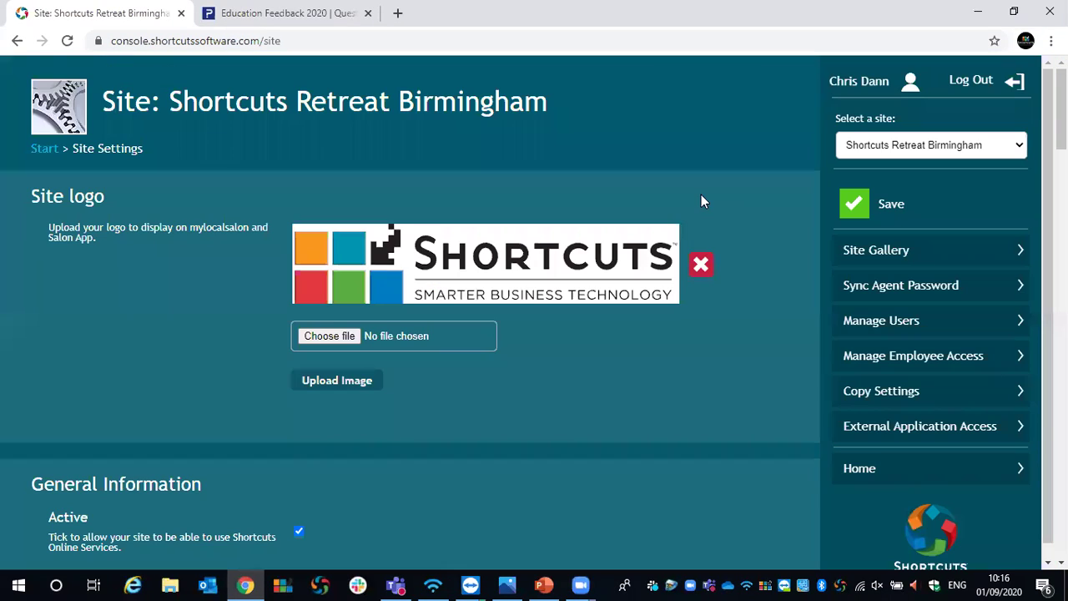
left_click(1019, 147)
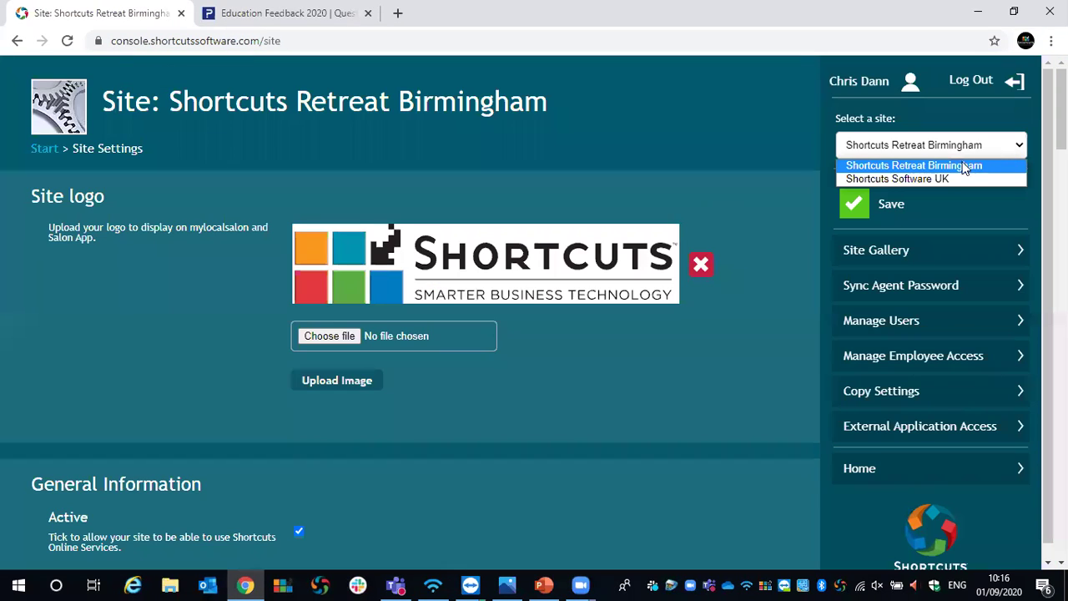
left_click(807, 146)
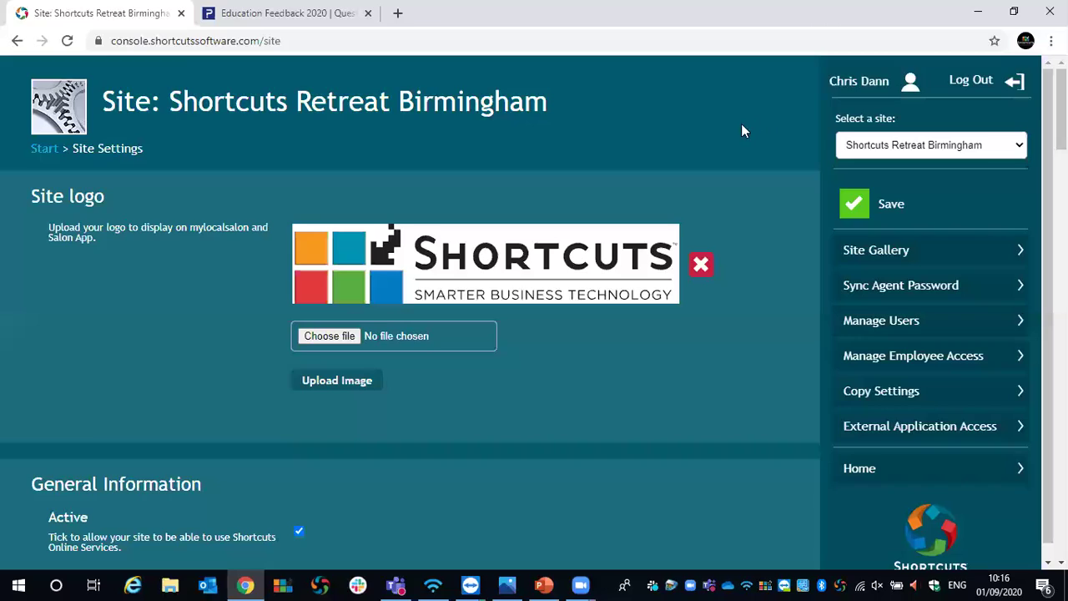
- Examine the Payment provider section of the site settings, including the provider and its account ID
scroll(727, 133, "down", 4)
scroll(727, 133, "down", 12)
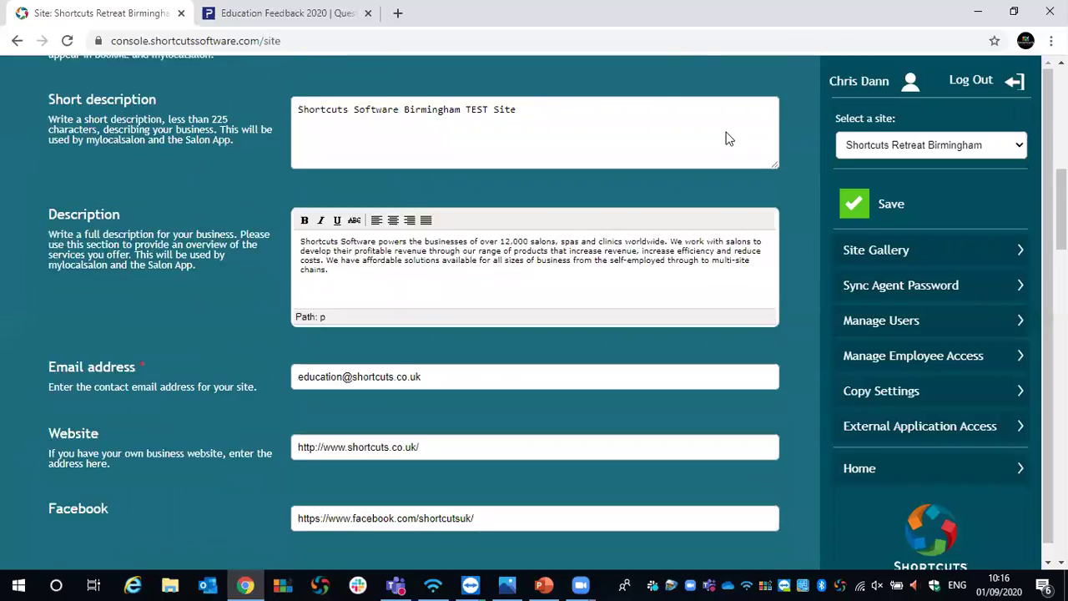
scroll(729, 134, "down", 10)
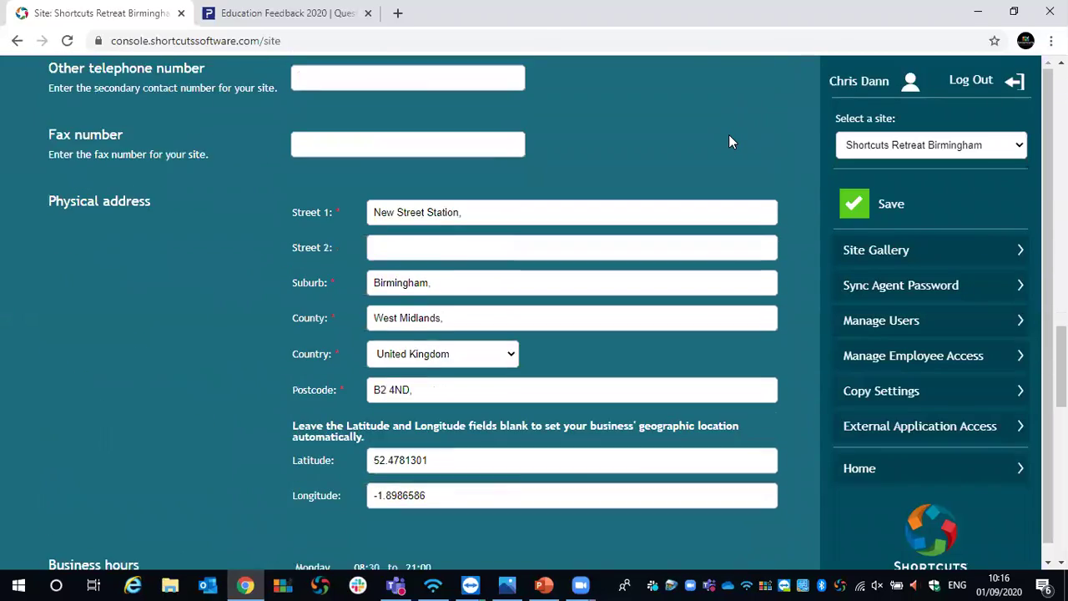
scroll(730, 144, "down", 1)
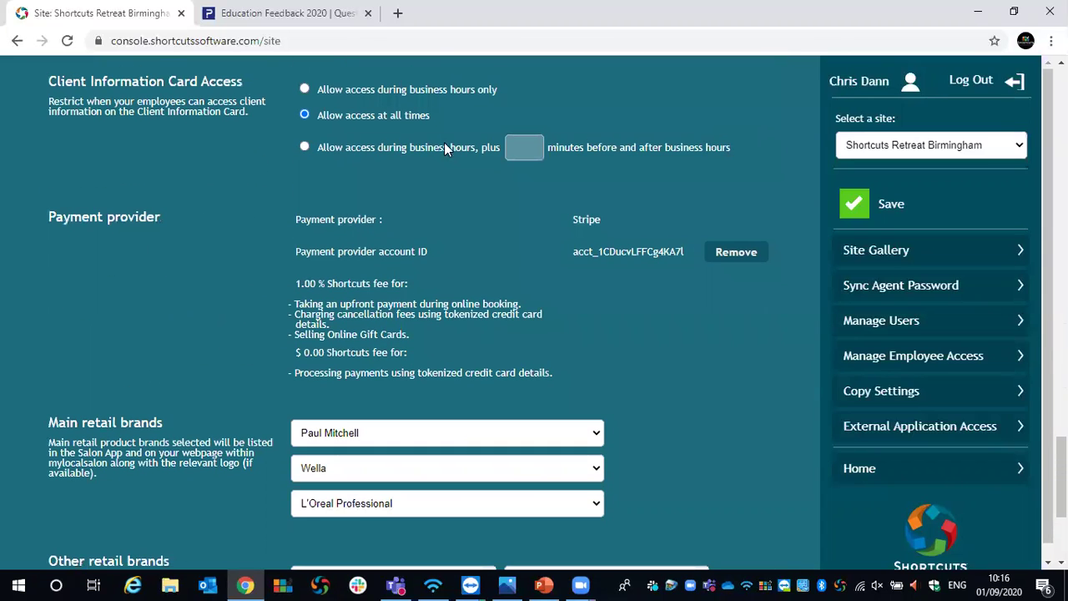
left_click_drag(45, 213, 162, 226)
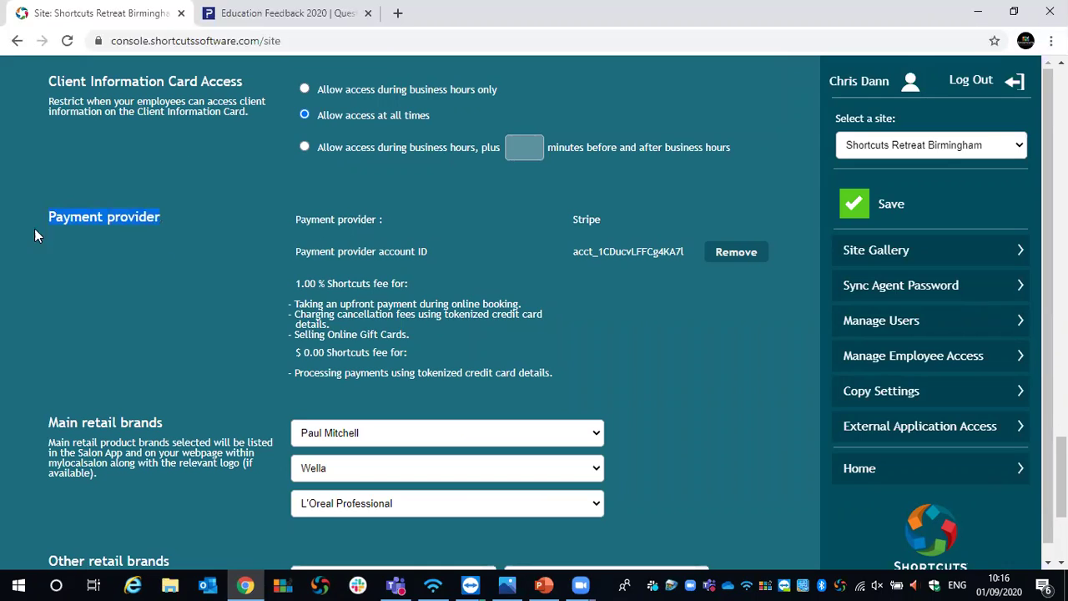
left_click(186, 209)
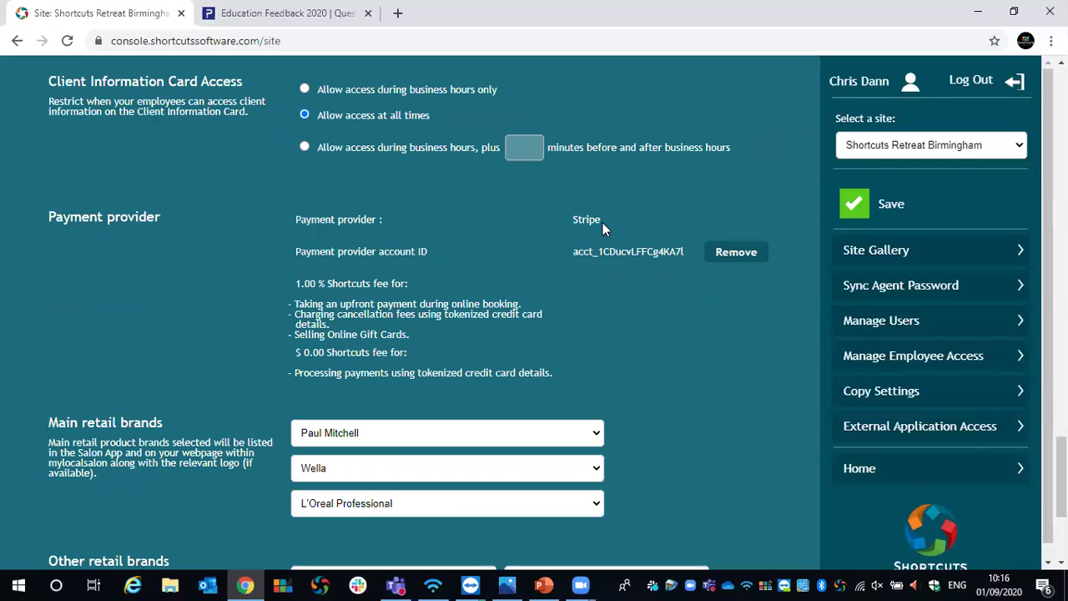
left_click_drag(575, 218, 594, 220)
left_click_drag(576, 262, 689, 300)
left_click_drag(575, 251, 684, 265)
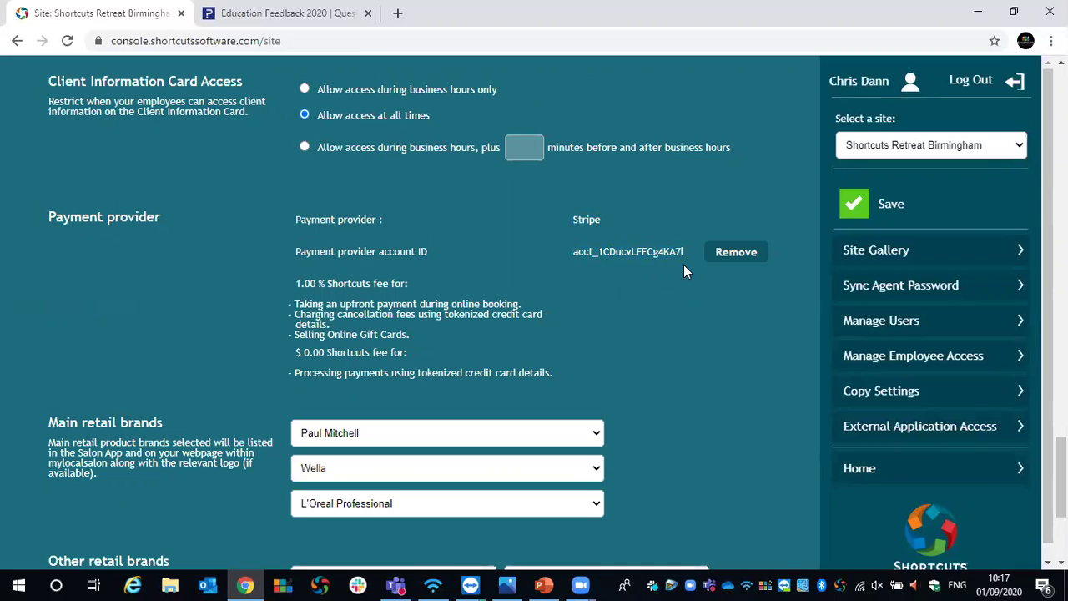
- Switch to the MAN008 TeamViewer session and log in to the Business account by entering its PIN
mouse_move(470, 584)
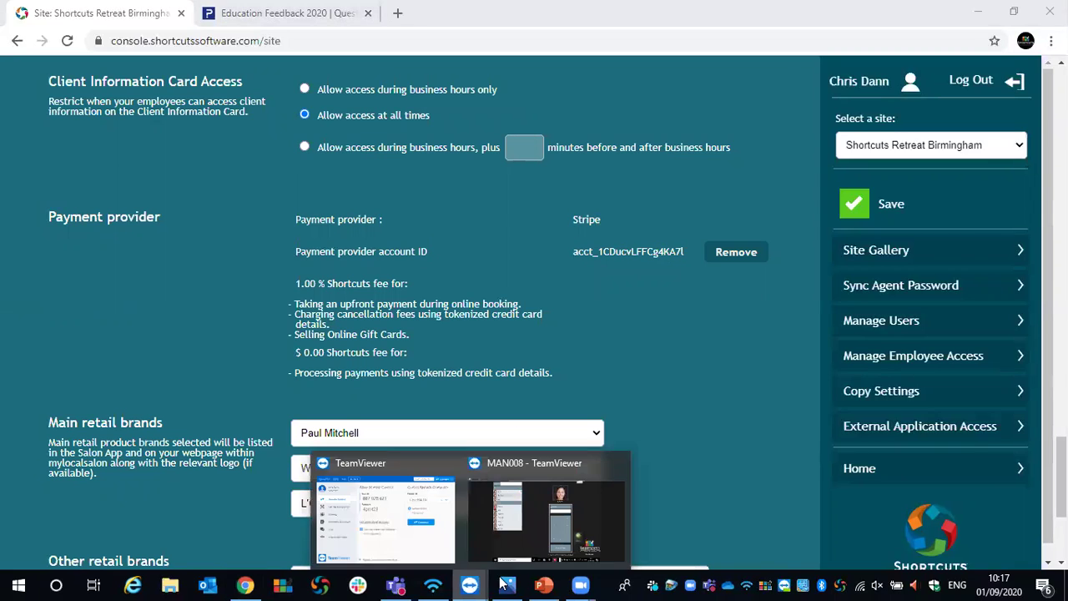
left_click(538, 476)
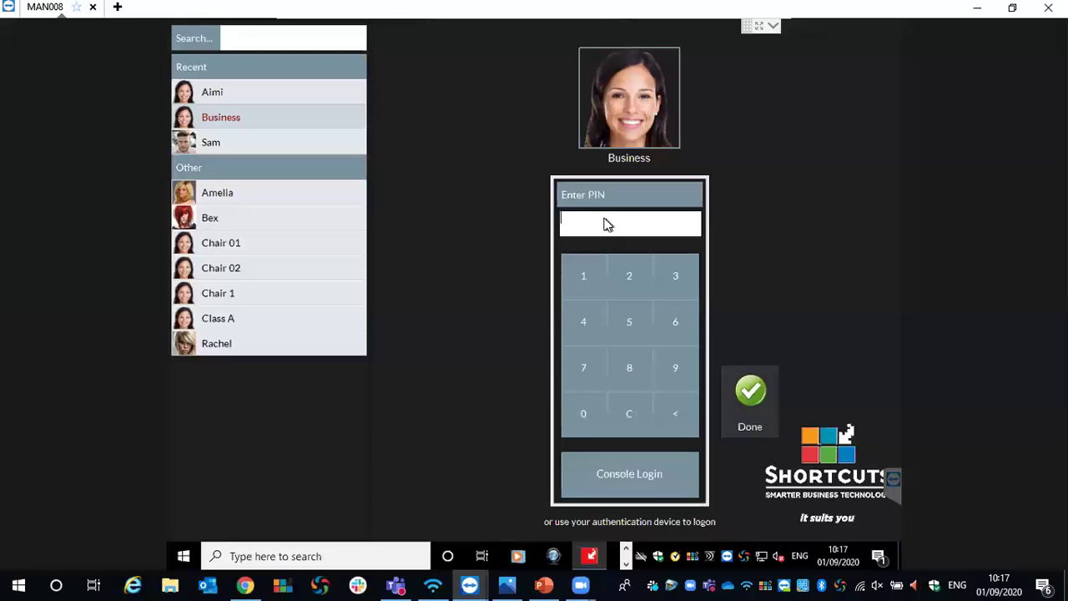
type("****")
left_click(750, 390)
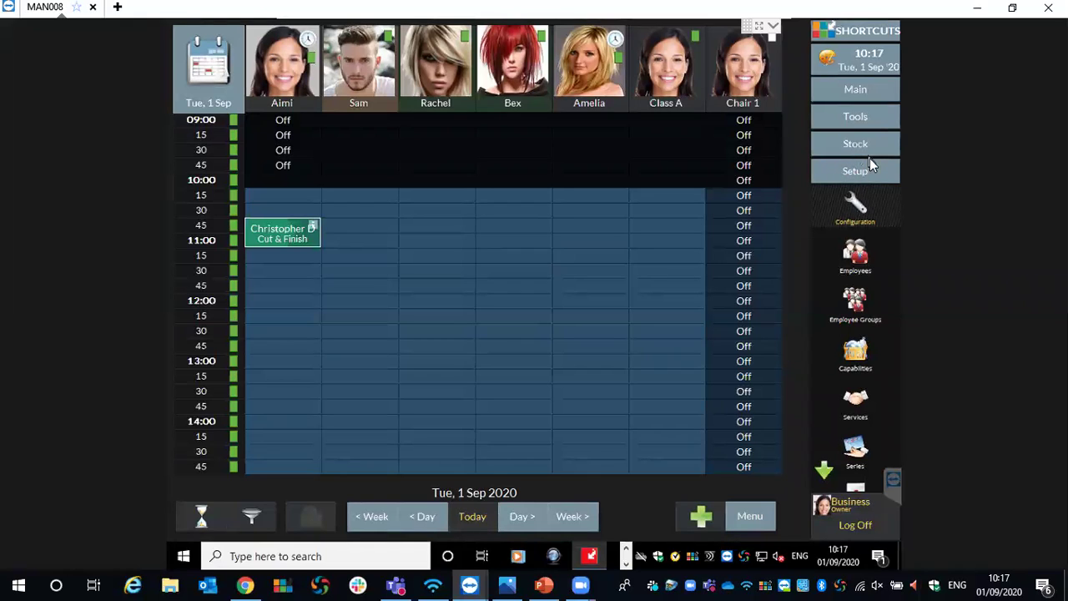
- Review the Cancellation Fees settings in the general Appointment Book configuration and close the setup
left_click(856, 199)
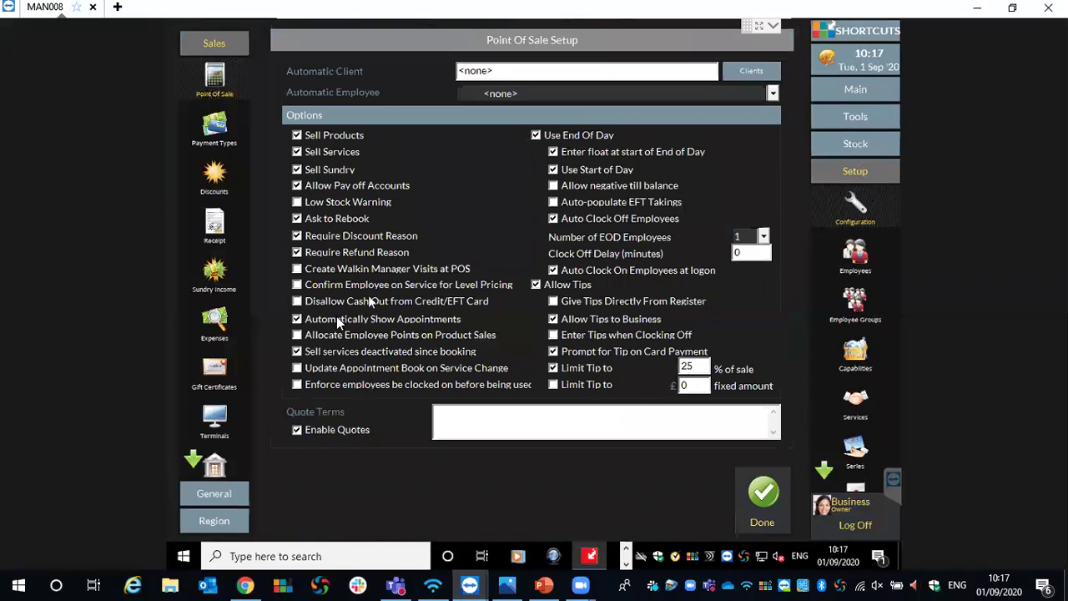
left_click(213, 499)
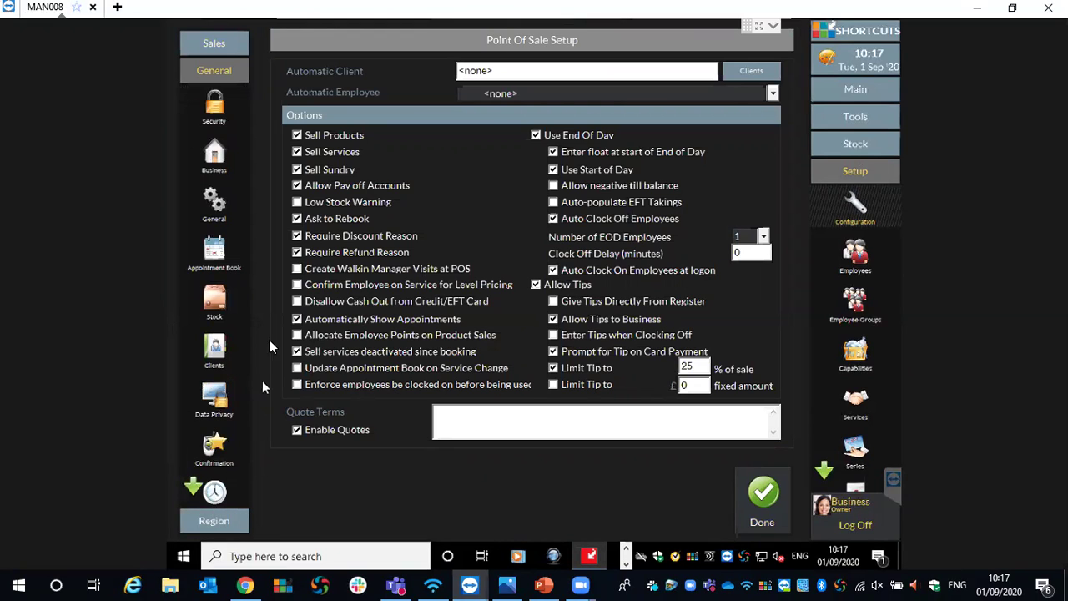
left_click(215, 249)
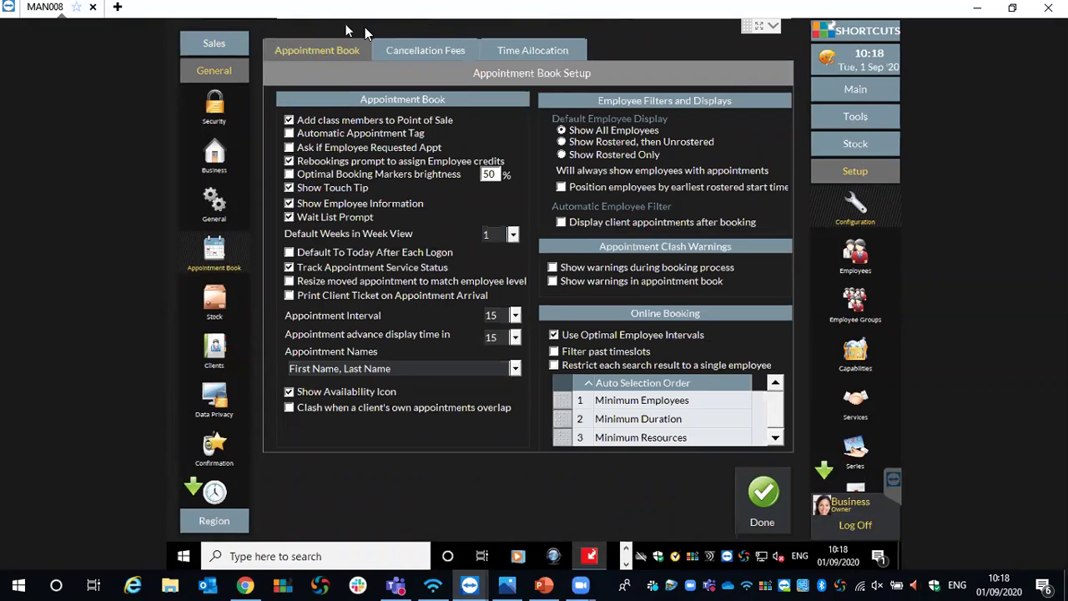
left_click(409, 51)
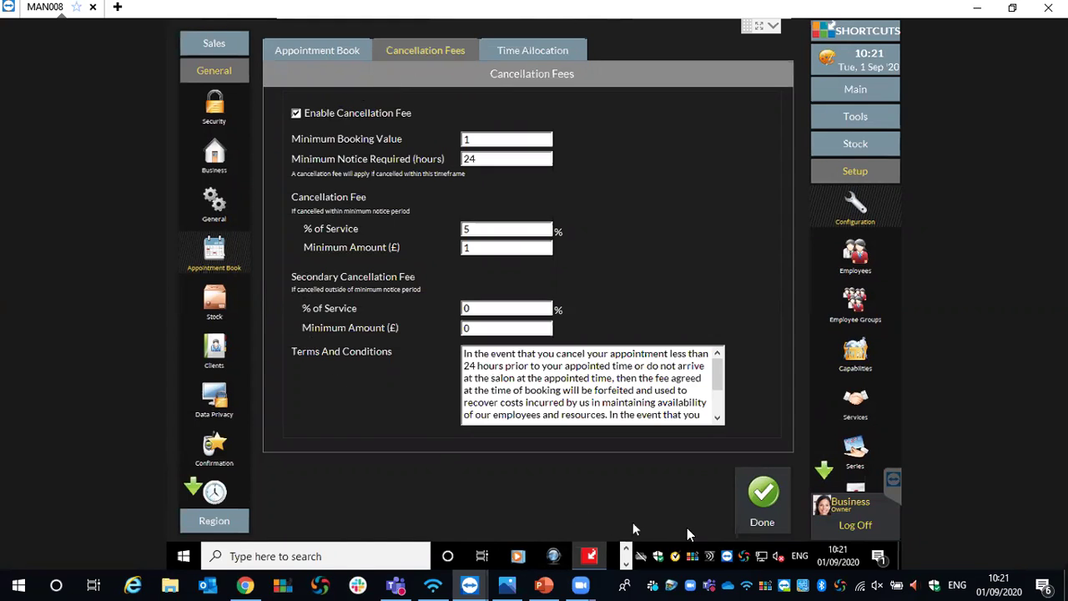
left_click(772, 489)
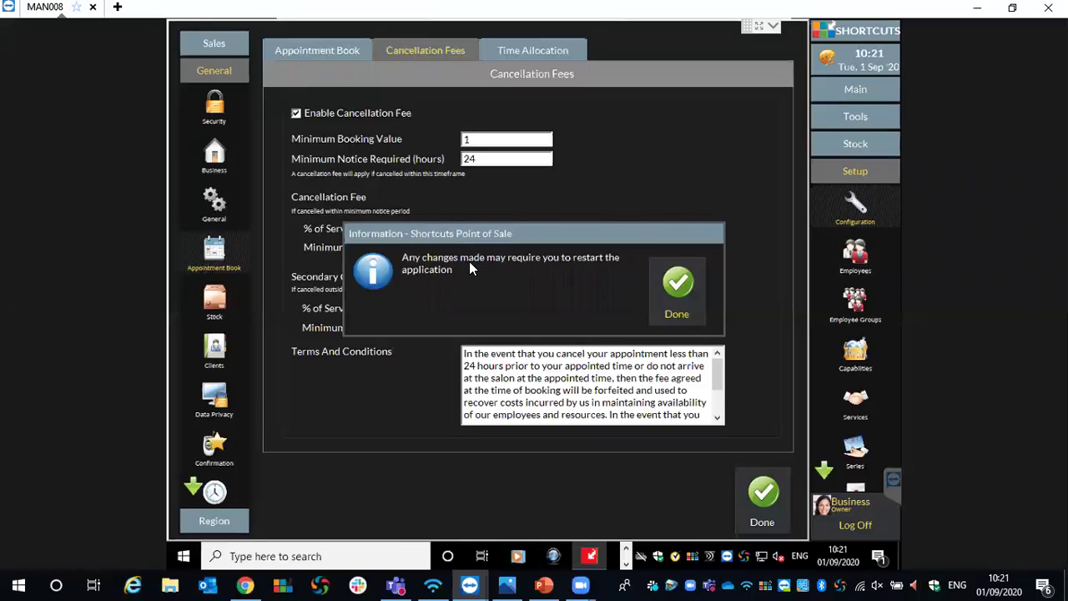
left_click(674, 288)
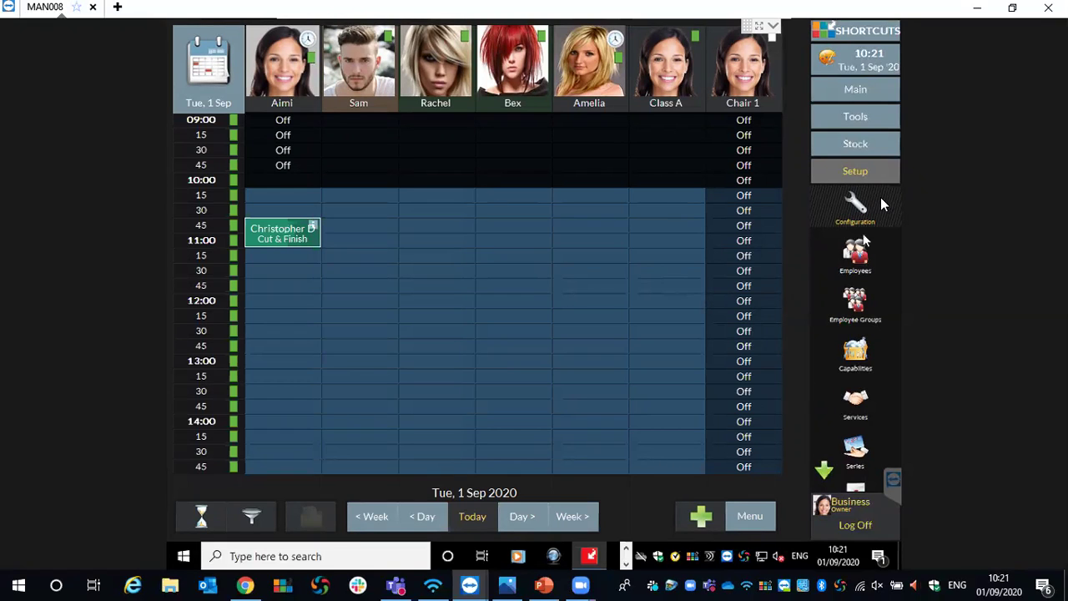
left_click(860, 89)
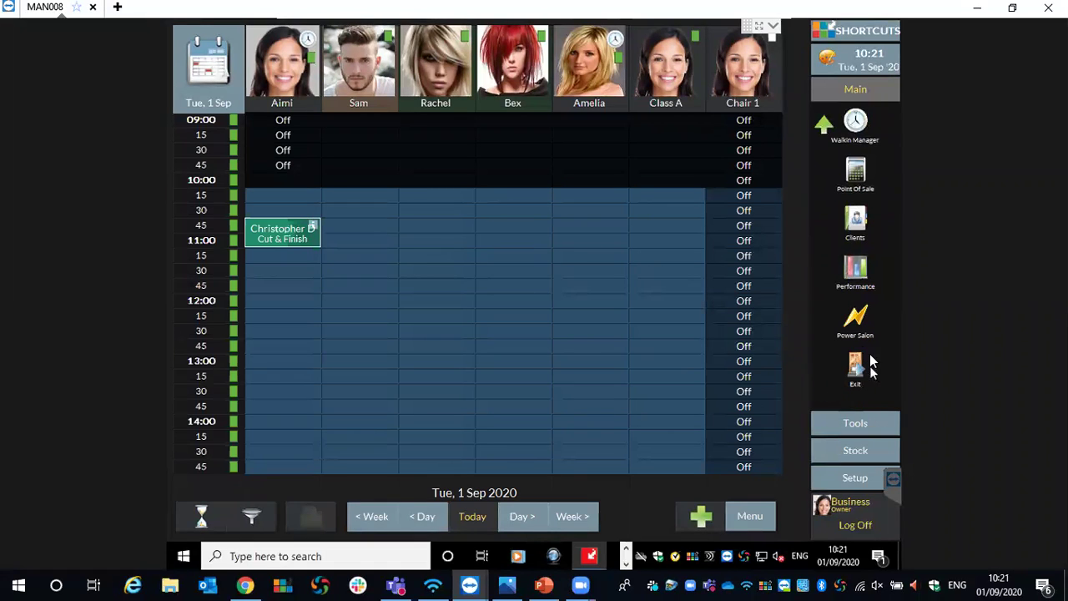
left_click(853, 375)
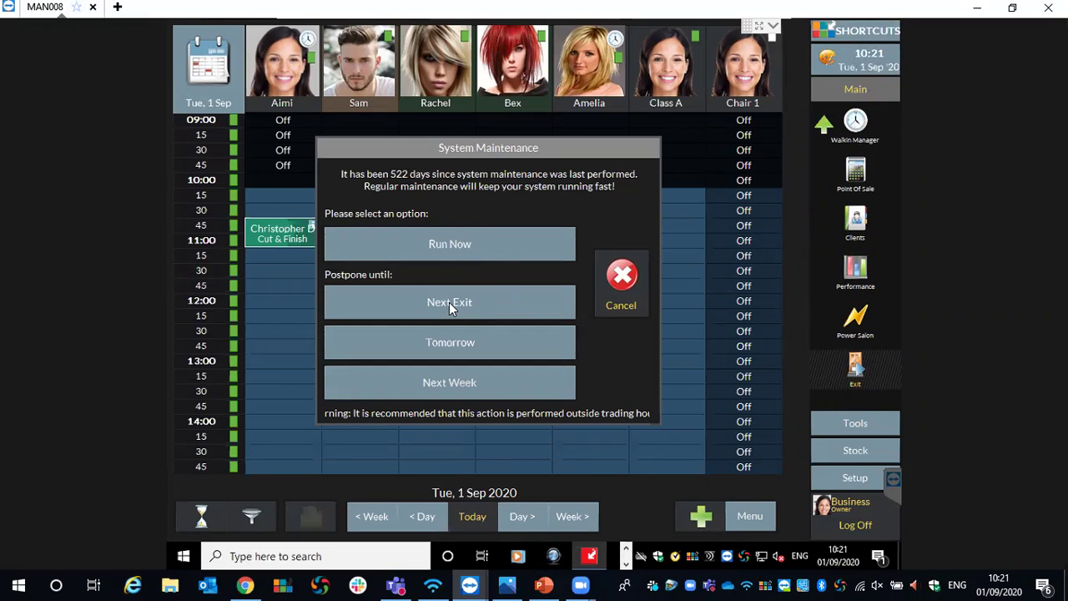
left_click(622, 280)
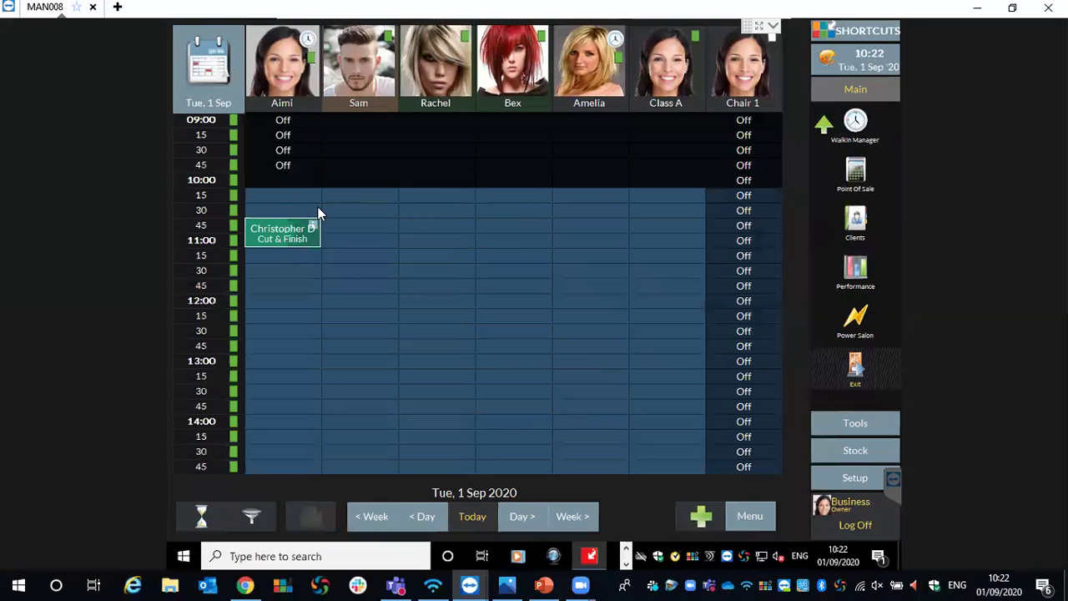
- Start an 11:45 appointment in the first employee's column for the second listed client, postponing the confirmation of the client's details
left_click(268, 285)
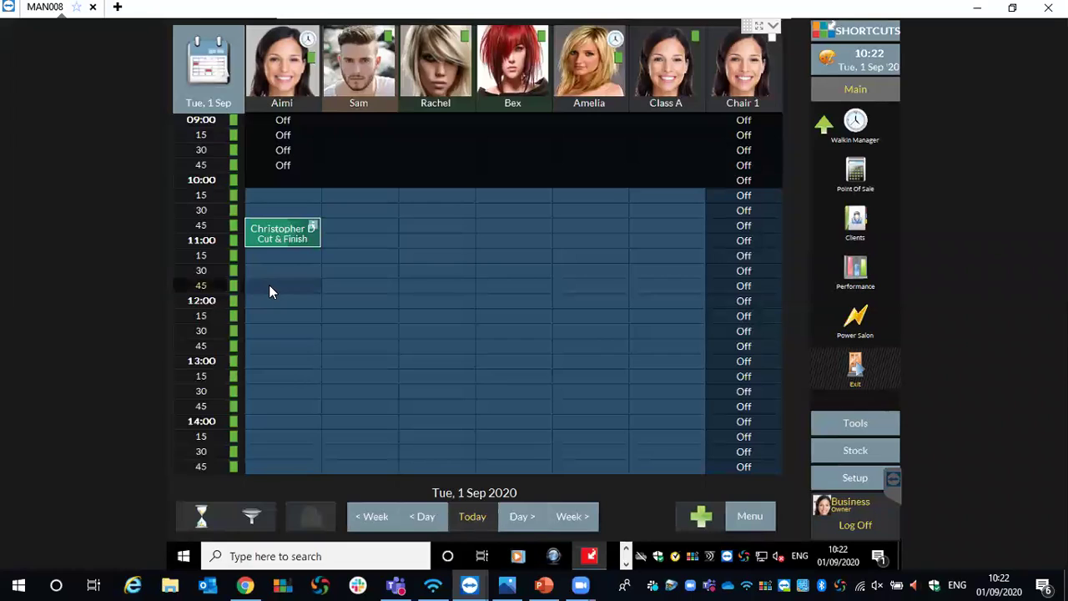
left_click(233, 184)
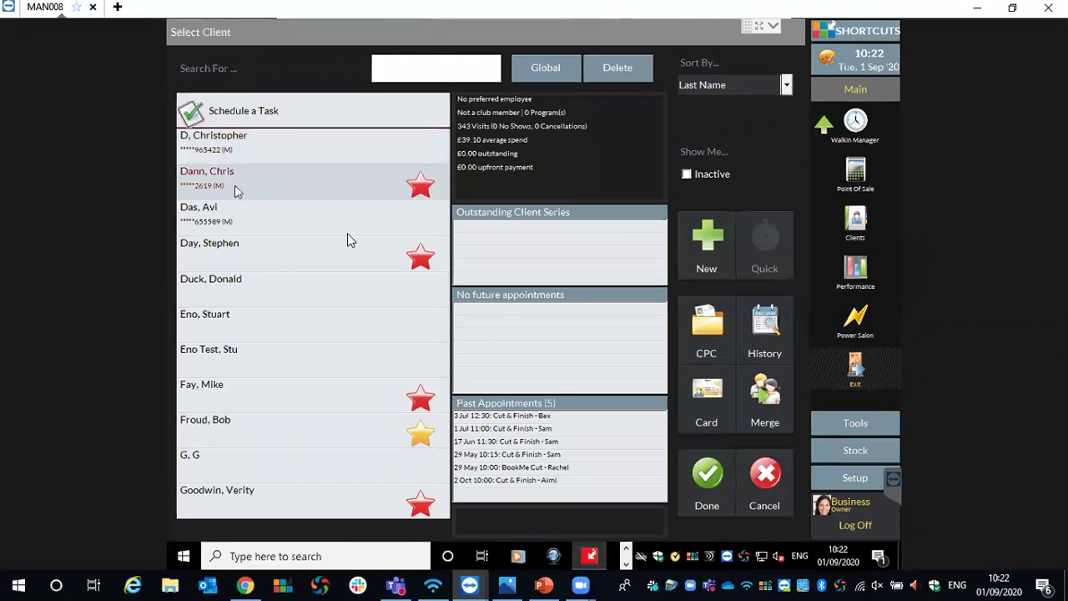
left_click(701, 476)
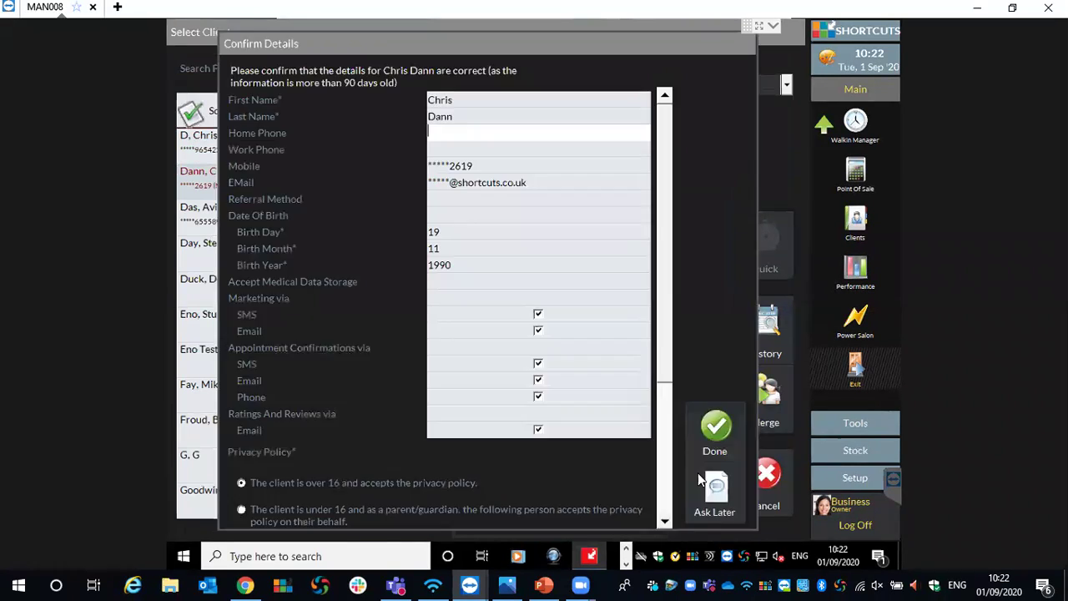
left_click(711, 475)
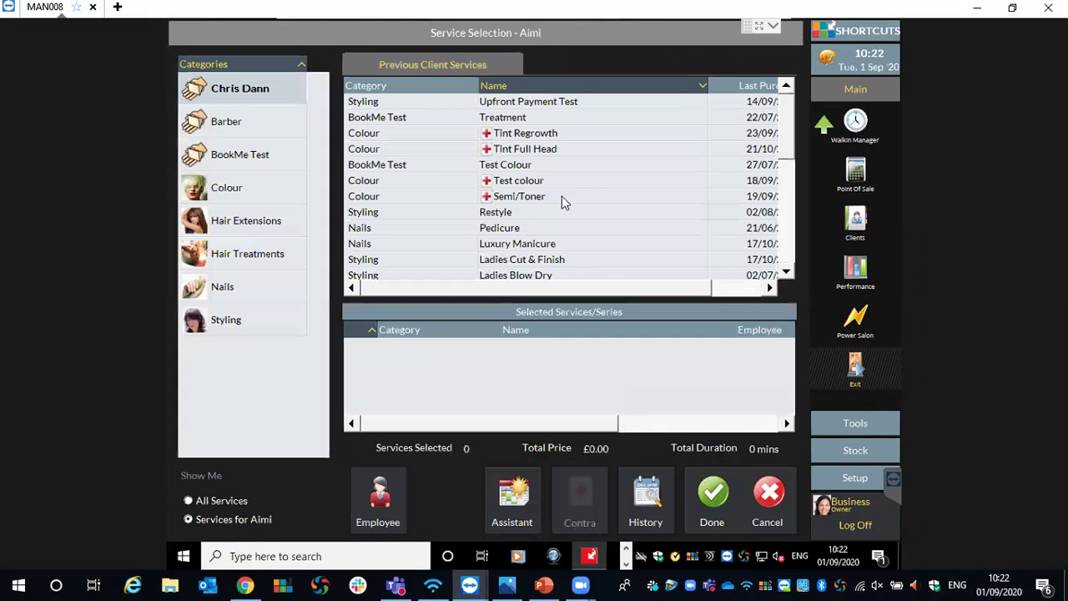
- Add the Gents Cut & Style service and complete the booking, dismissing the membership warning
left_click_drag(791, 125, 794, 197)
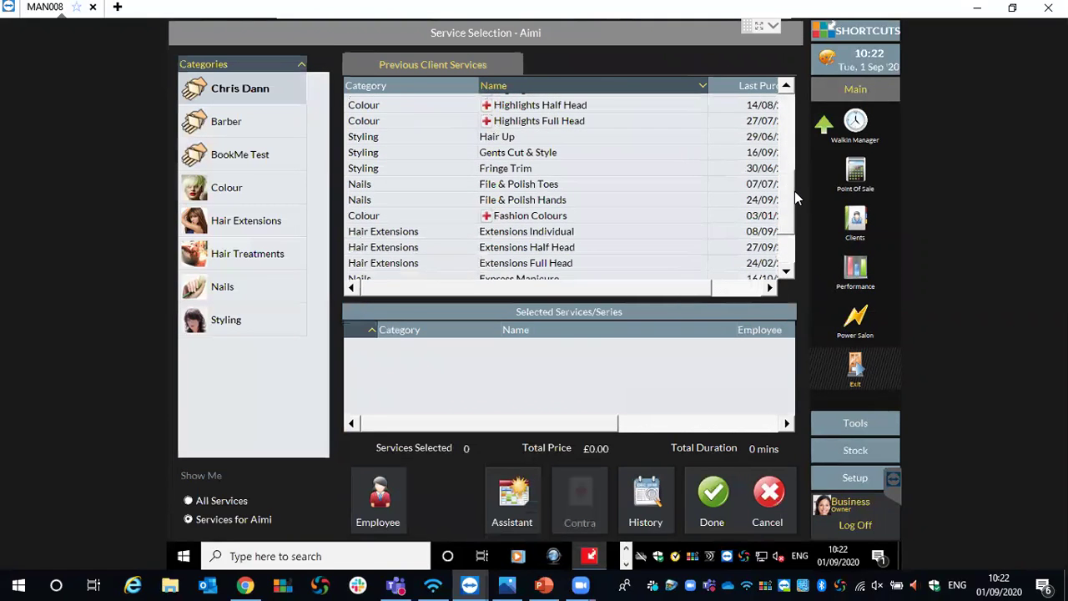
double_click(569, 147)
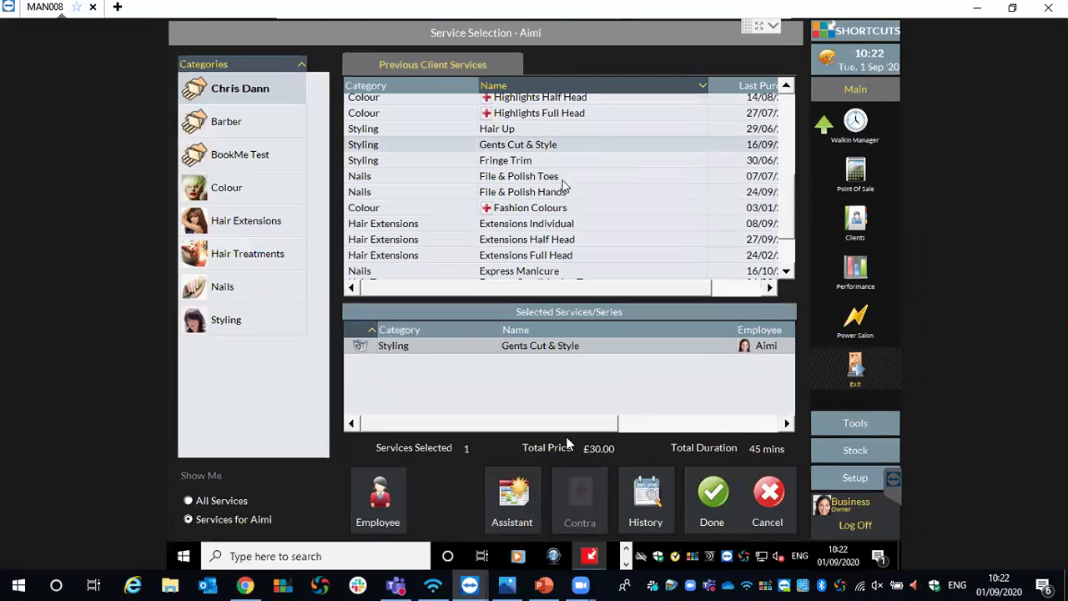
left_click(723, 488)
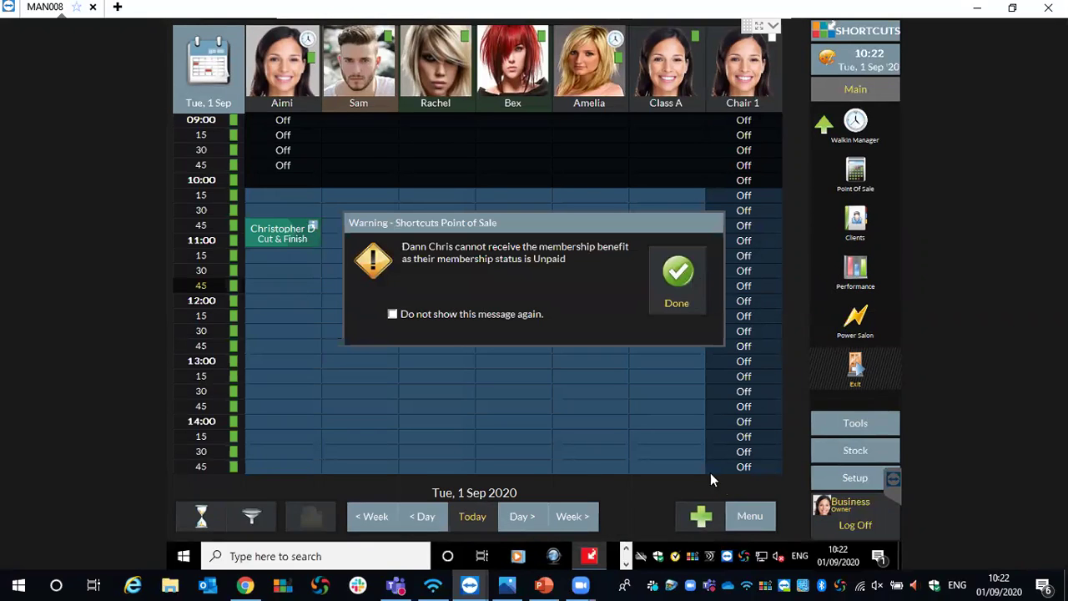
left_click(678, 280)
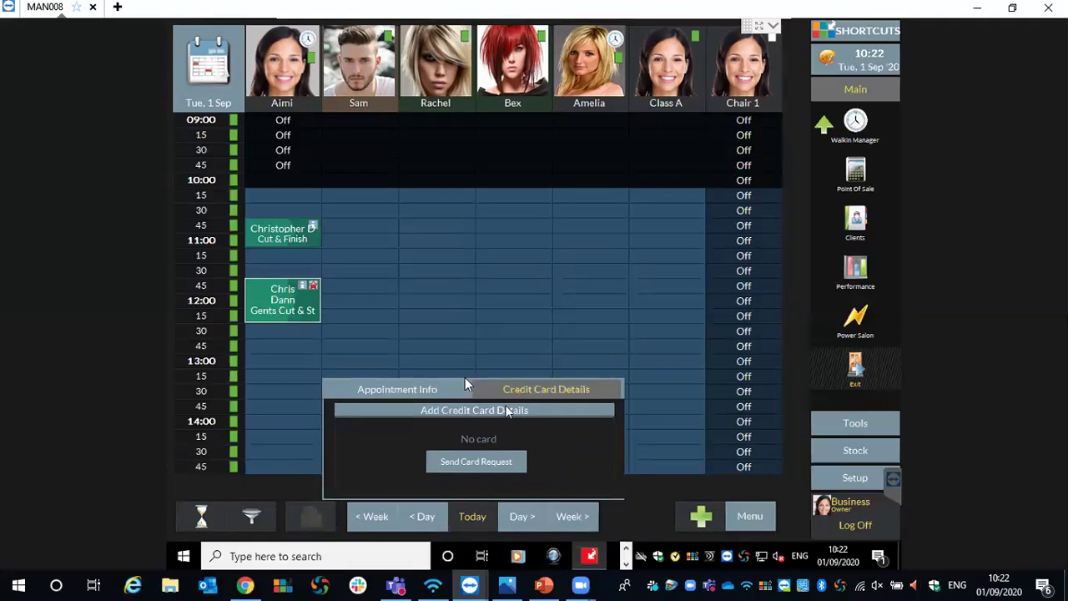
- Review the new appointment's info and credit card details, and view the payment card request email screenshot in Photos
left_click(396, 389)
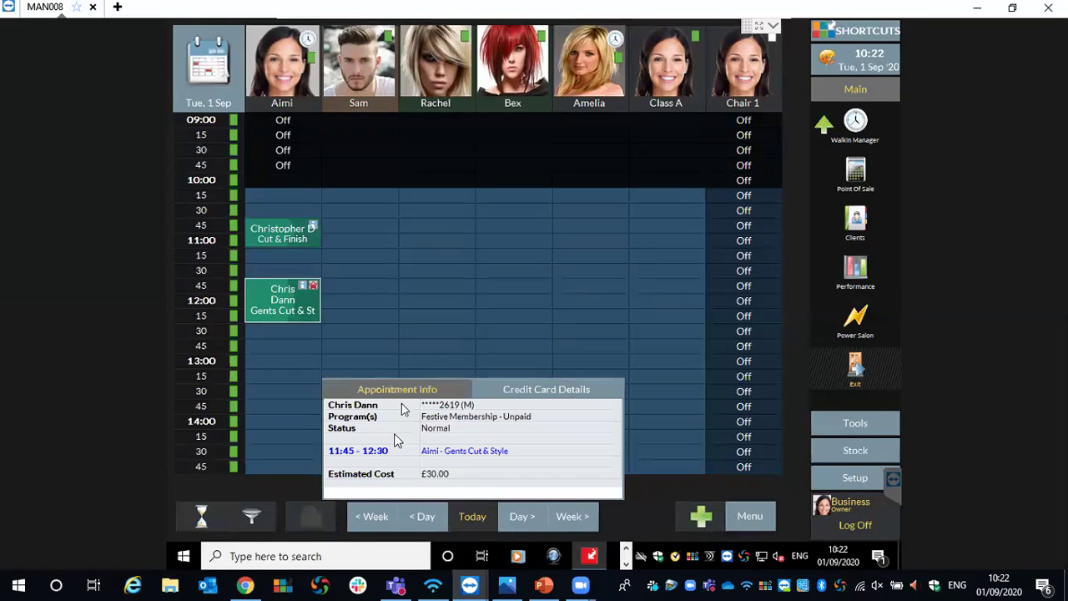
left_click(538, 390)
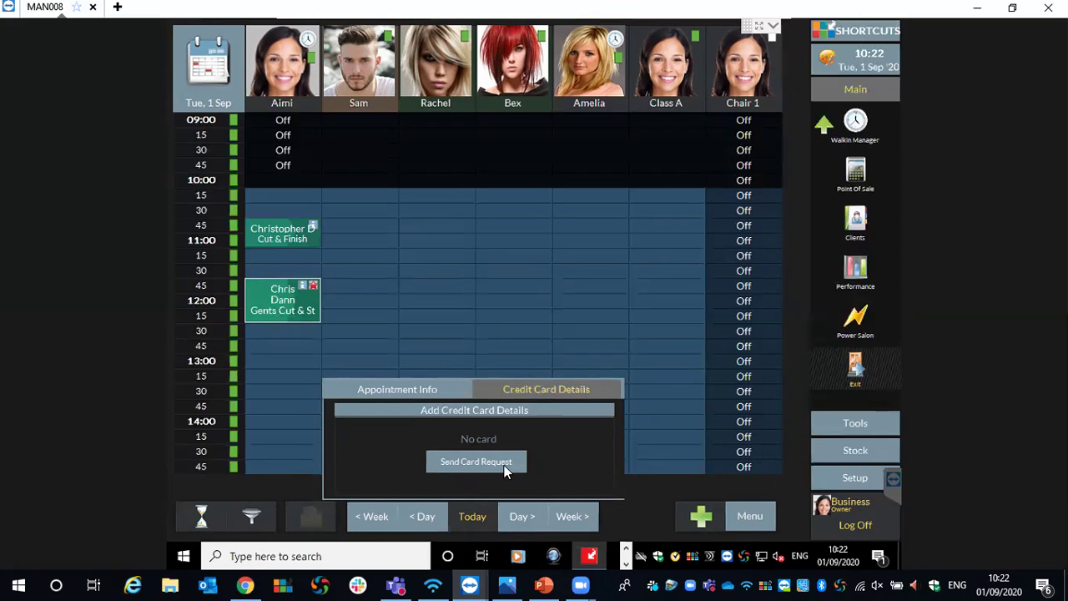
left_click(512, 584)
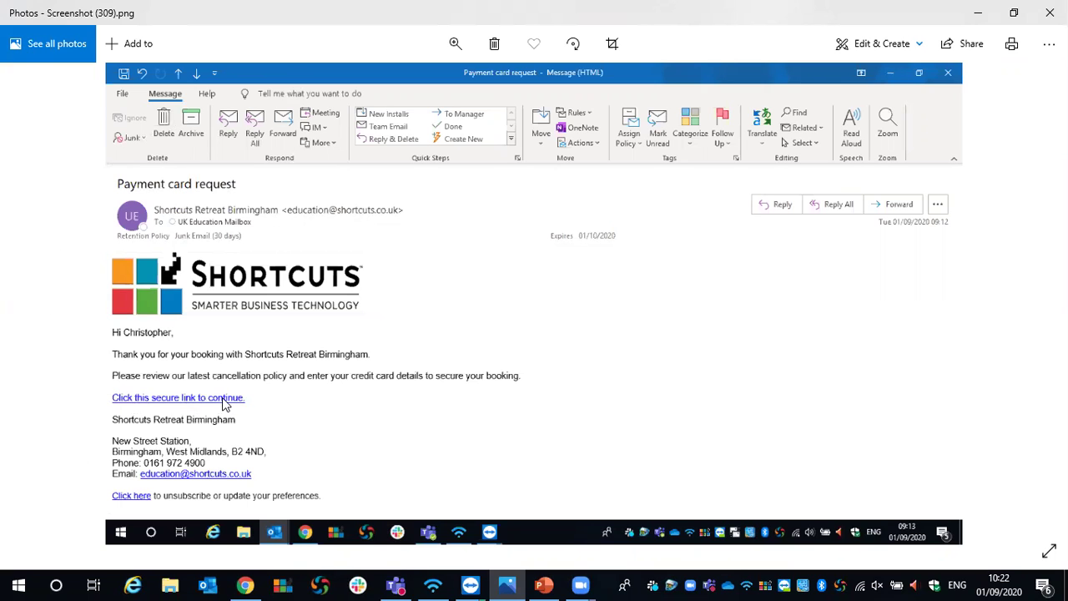
- Return to the MAN008 TeamViewer session and send a card request for the 11:45 appointment
mouse_move(470, 585)
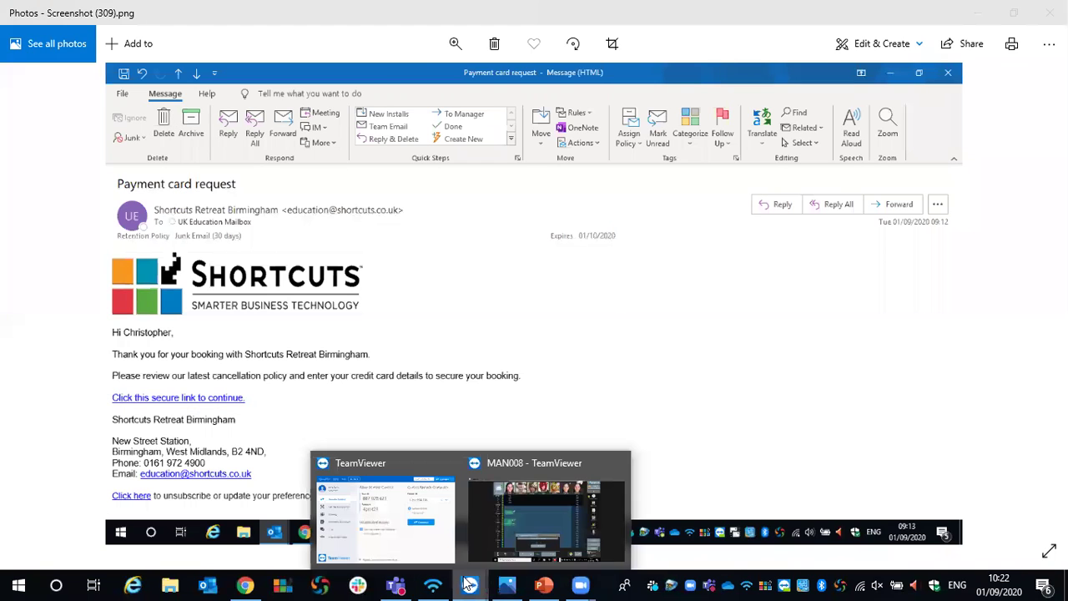
left_click(511, 486)
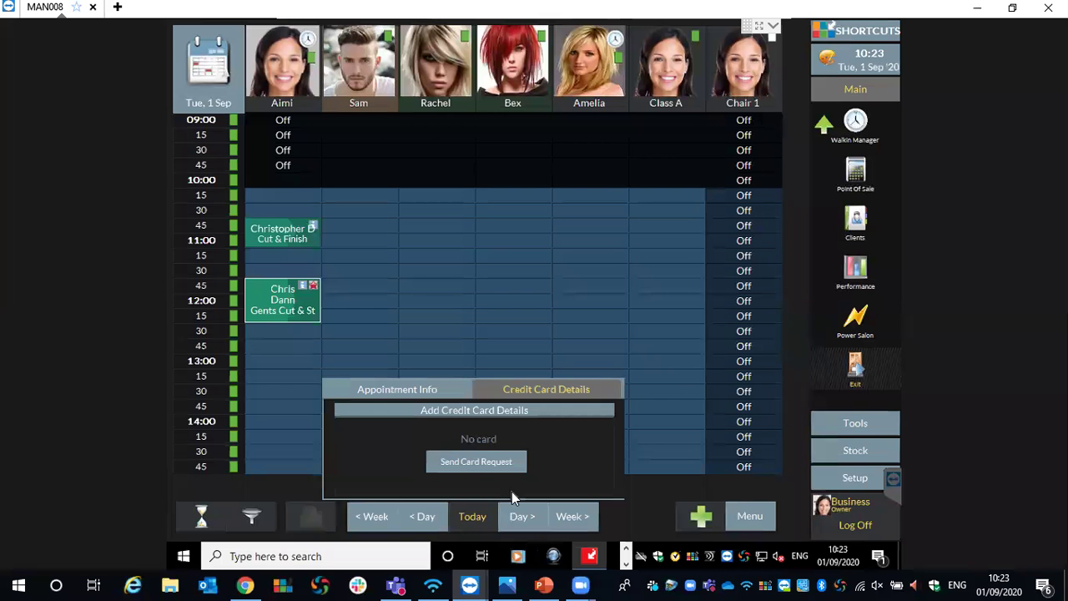
left_click(474, 463)
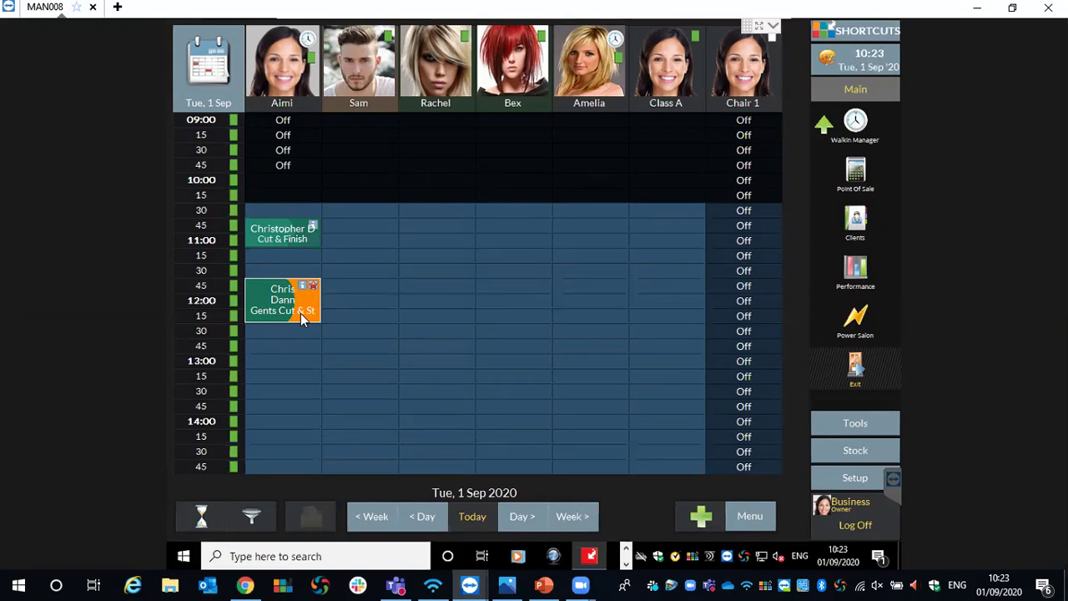
- View the payment card request email screenshot in Photos again and return to the MAN008 TeamViewer session
left_click(521, 582)
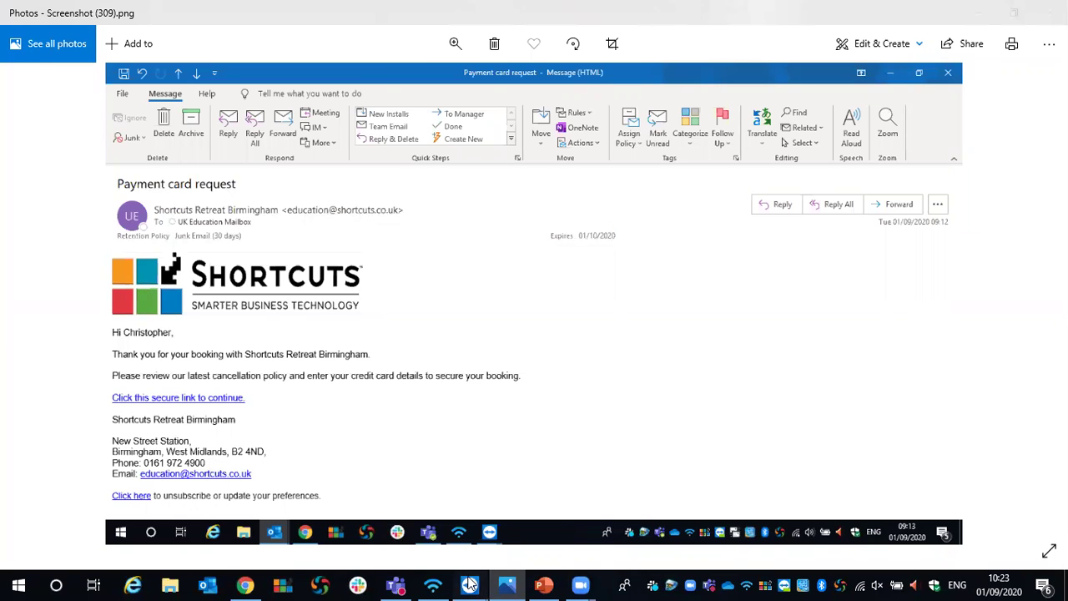
mouse_move(470, 584)
left_click(526, 472)
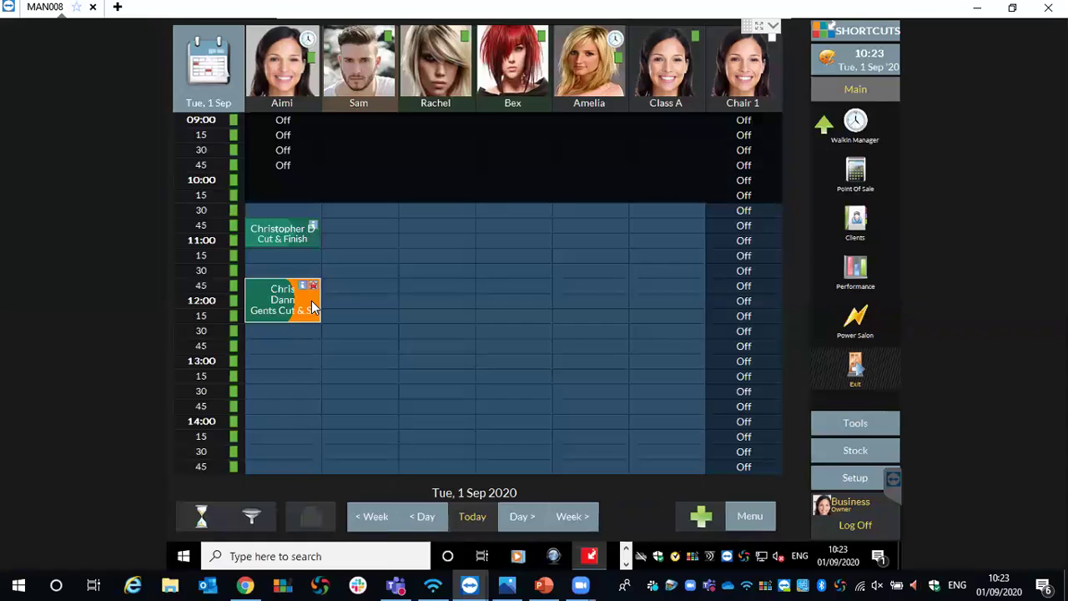
- Start deleting the 10:45 Cut & Finish appointment with the note "Cancelled within 24 hours" and back out of the deletion
right_click(293, 239)
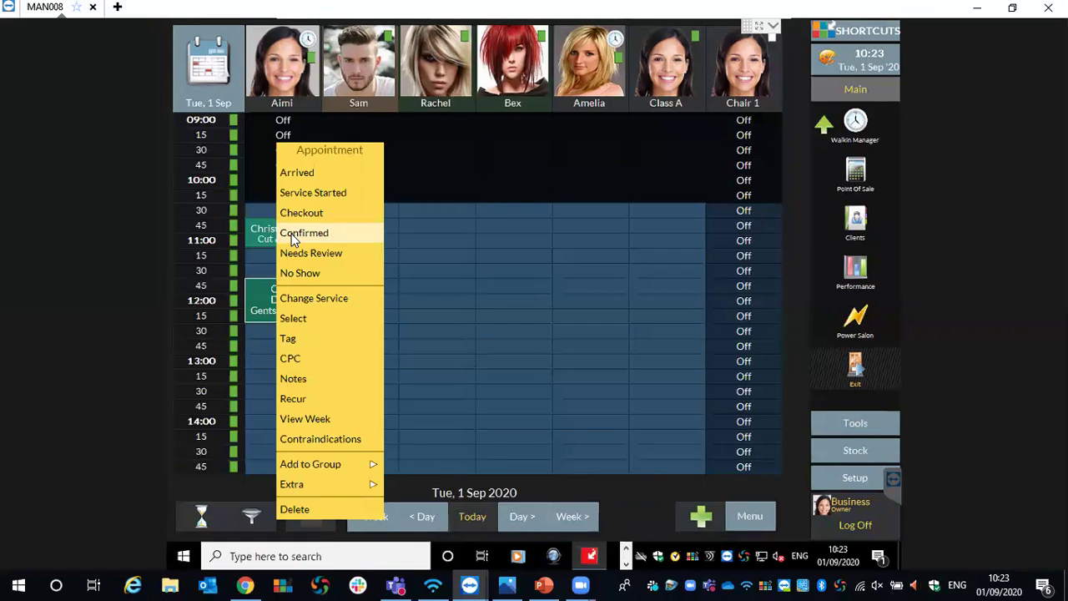
left_click(287, 510)
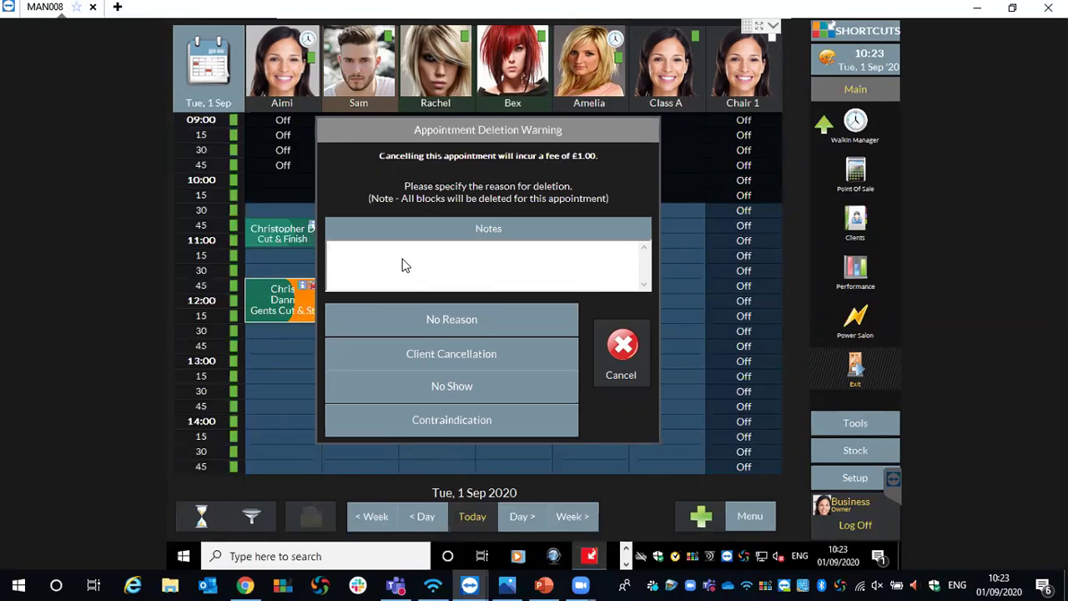
type("Cancelled within 24 hours")
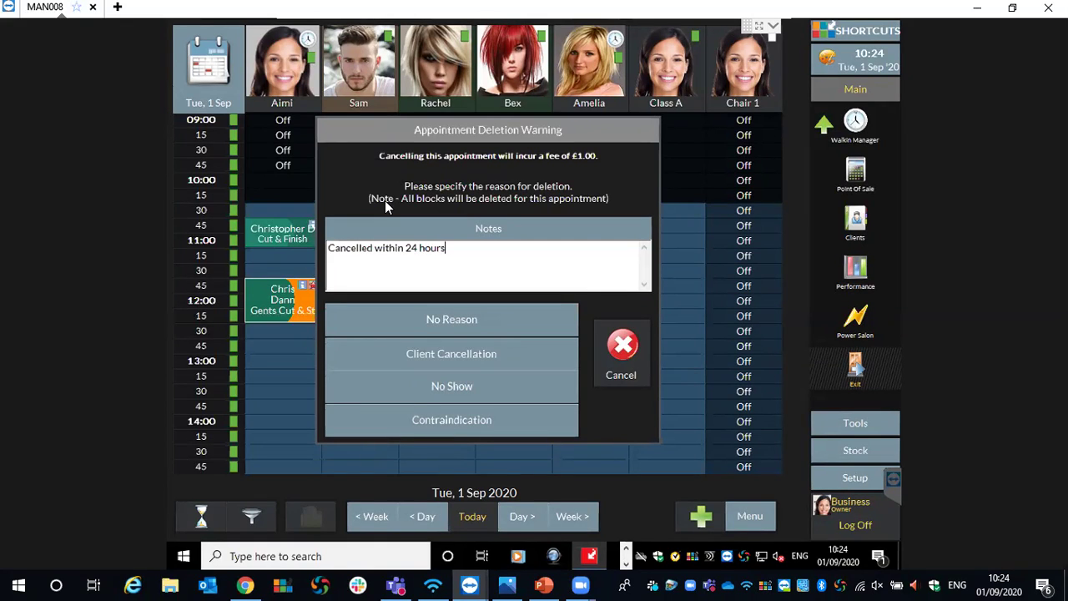
left_click(619, 359)
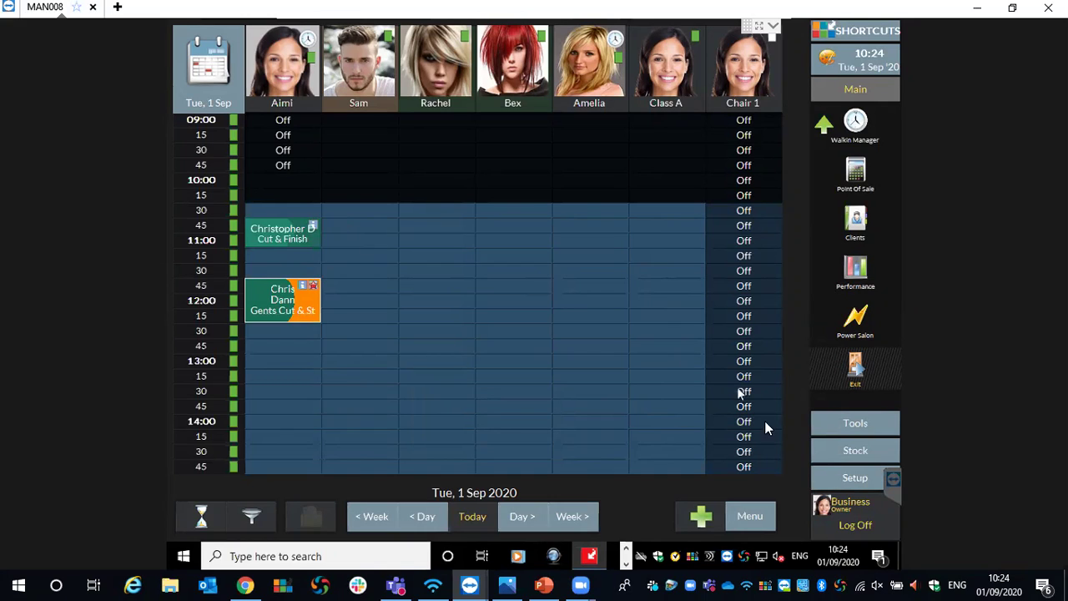
- Open the appointment book's cancellations list and set its date range to 31/08/2020 - 01/09/2020
left_click(748, 519)
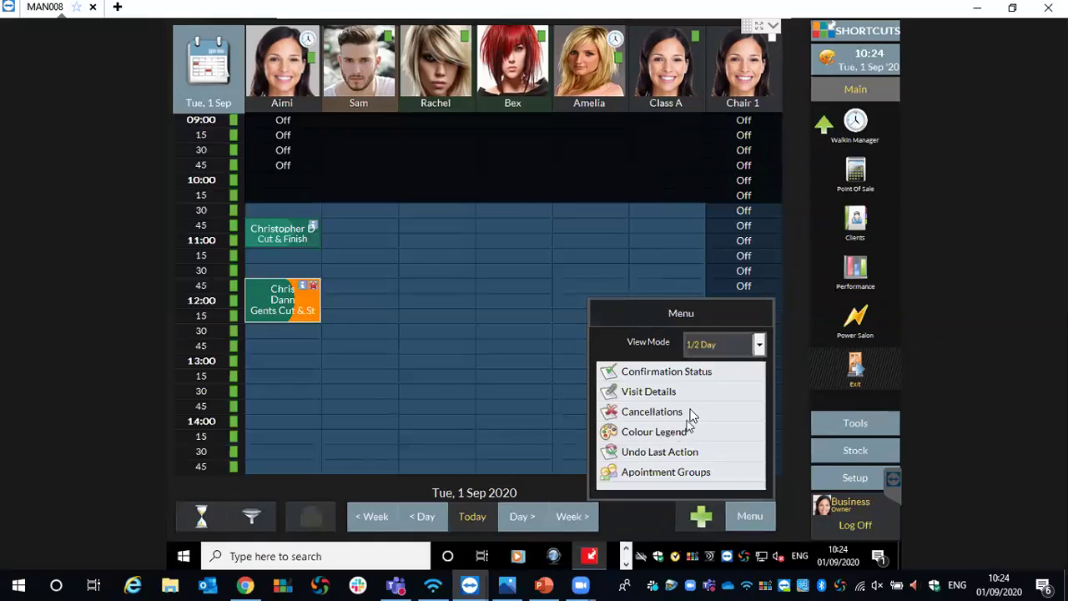
left_click(644, 413)
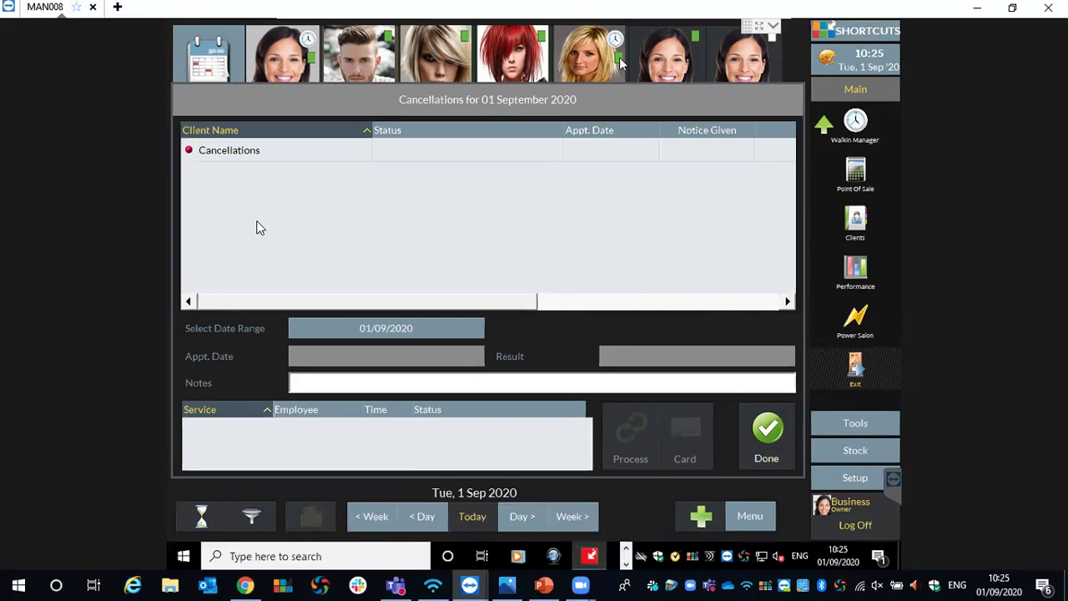
left_click_drag(259, 304, 300, 305)
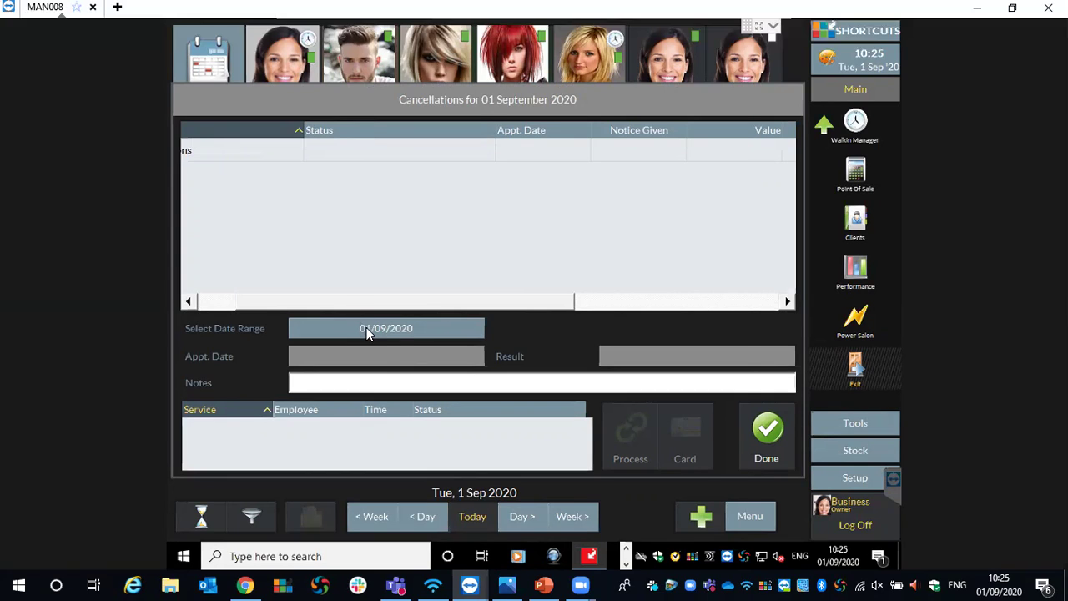
left_click(367, 330)
left_click(457, 136)
left_click(501, 142)
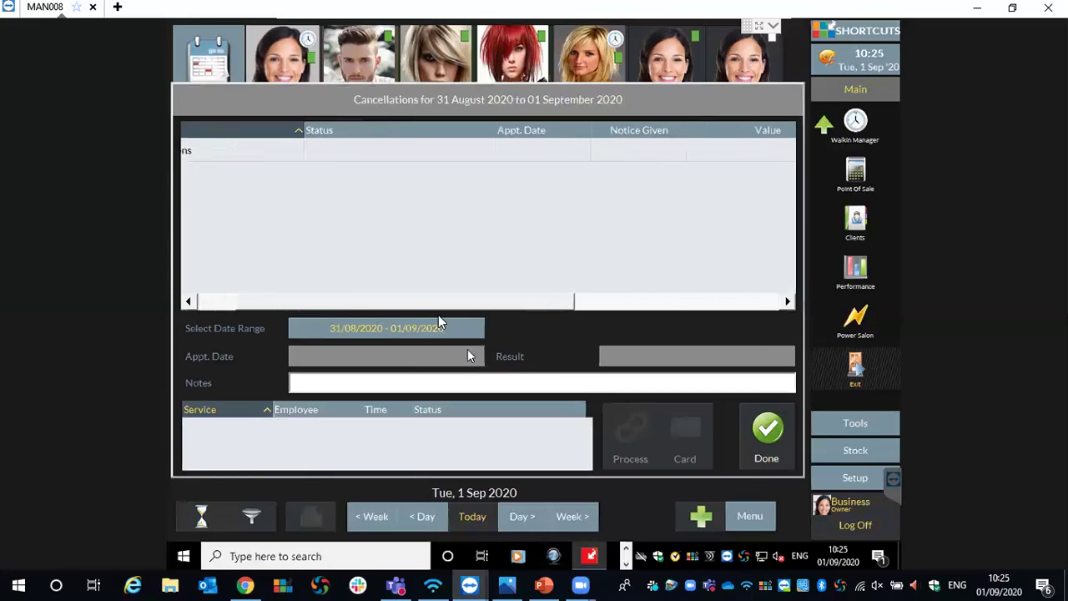
left_click_drag(370, 303, 315, 304)
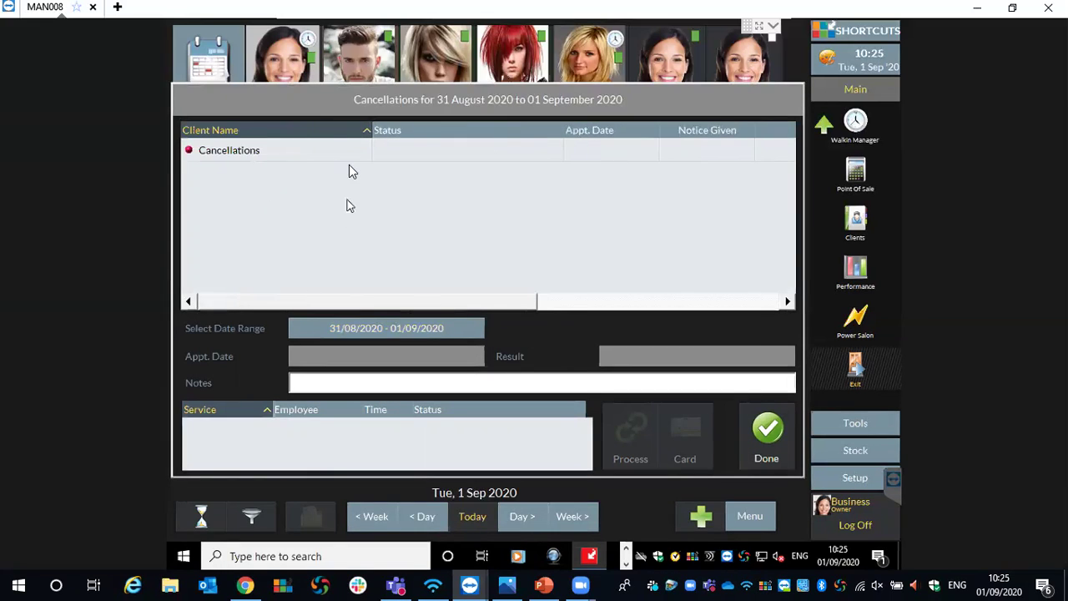
- Switch the cancellations row from Charge Cancellation to Transfer to Account, restore both options, and close the list
left_click_drag(251, 309, 525, 310)
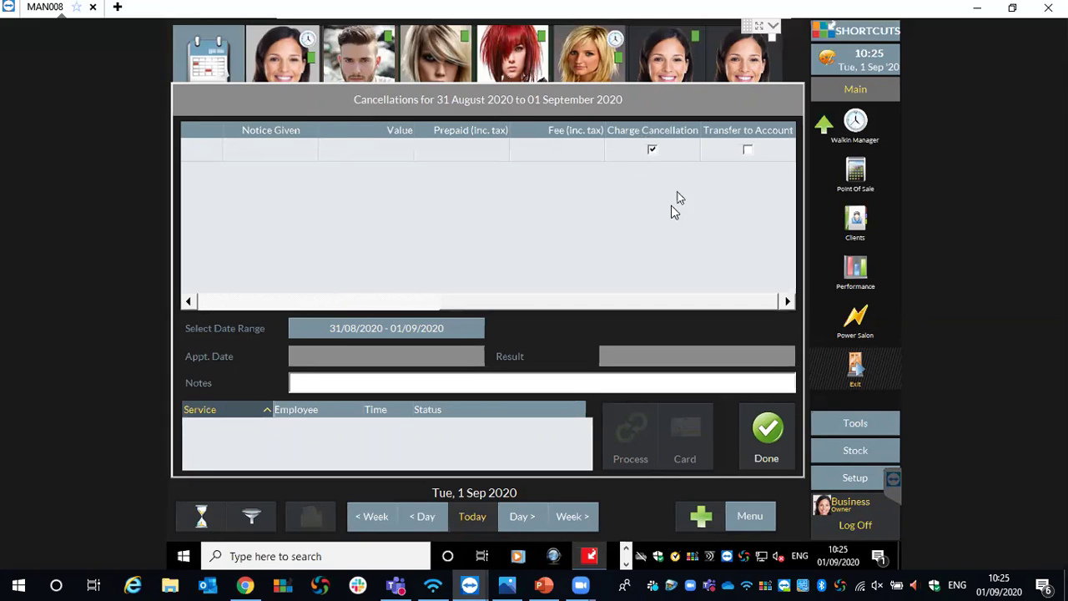
left_click(654, 149)
left_click(748, 151)
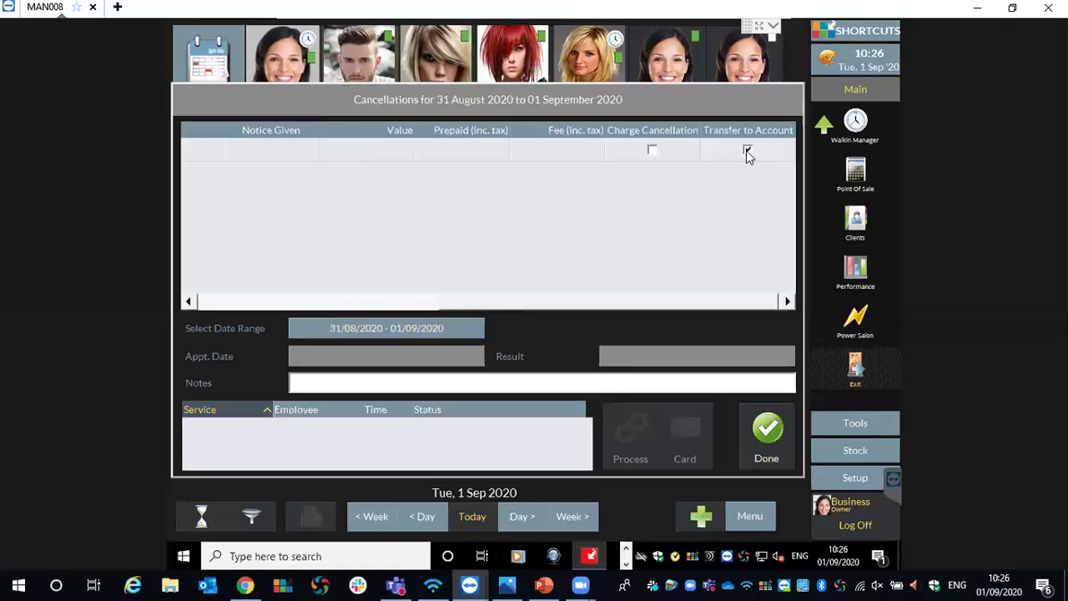
left_click(652, 150)
left_click(747, 152)
left_click(779, 427)
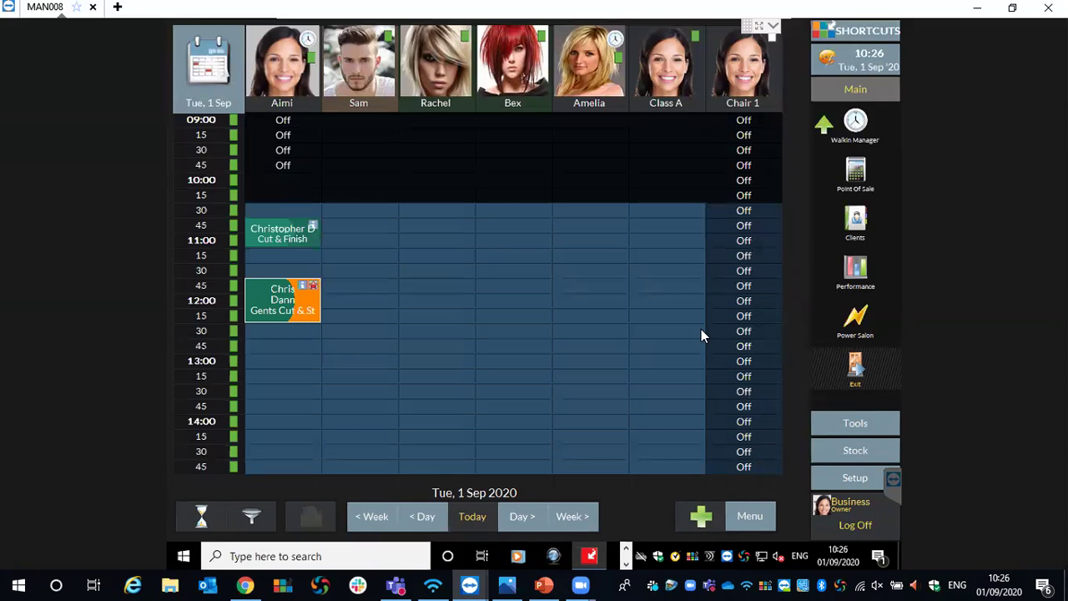